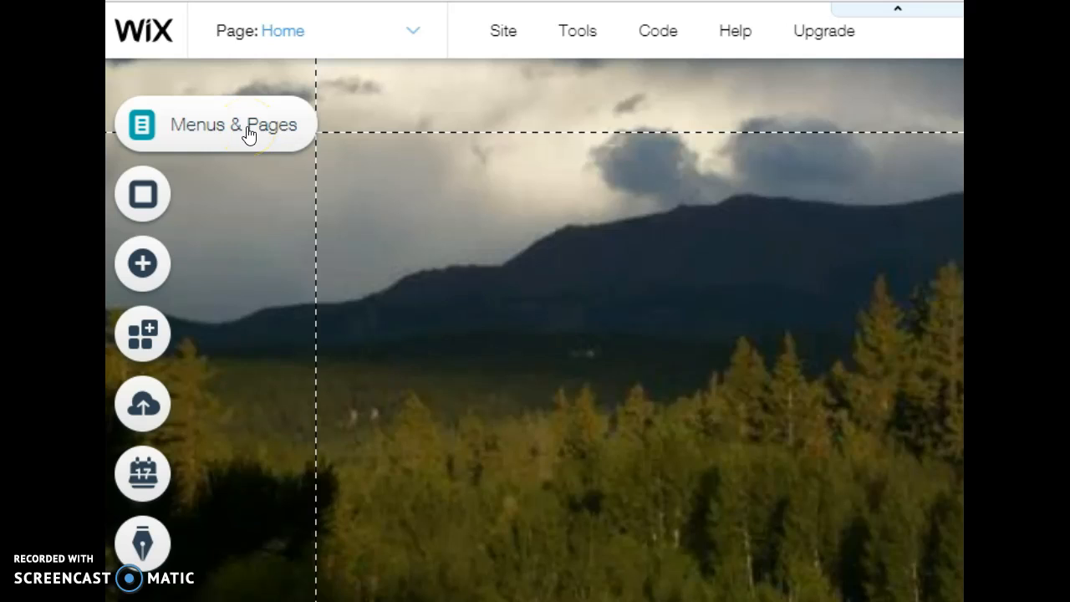
Add a new page to the site menu and name it About
left_click(248, 133)
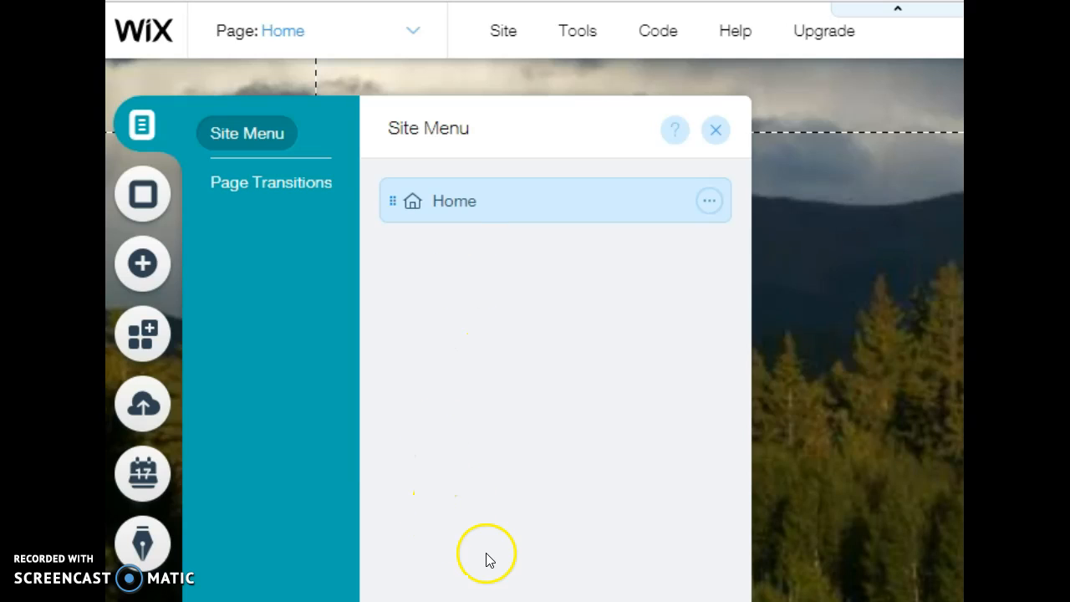
left_click(576, 592)
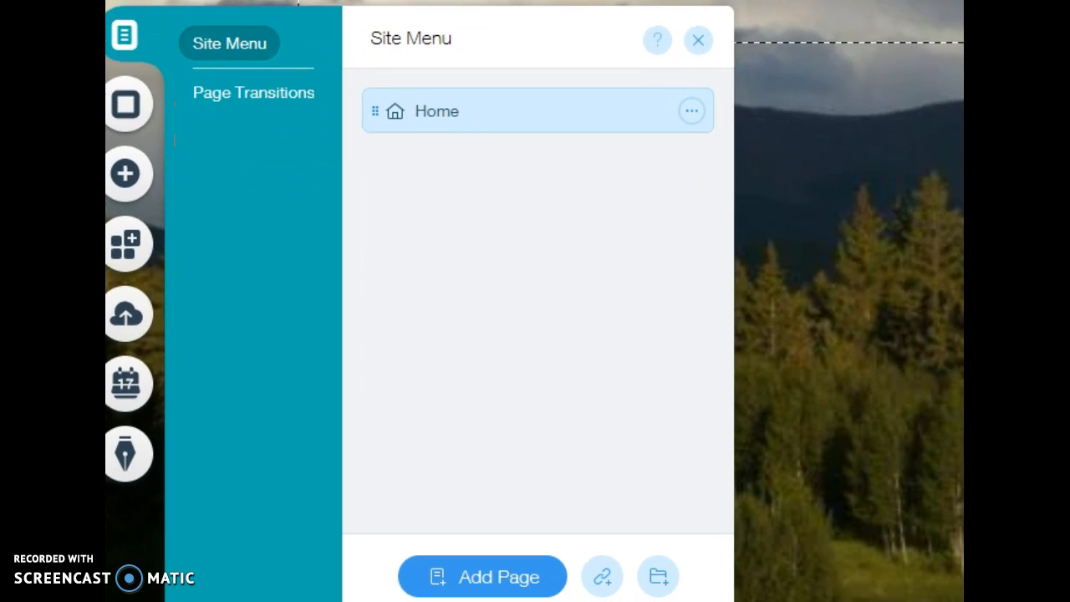
left_click(503, 577)
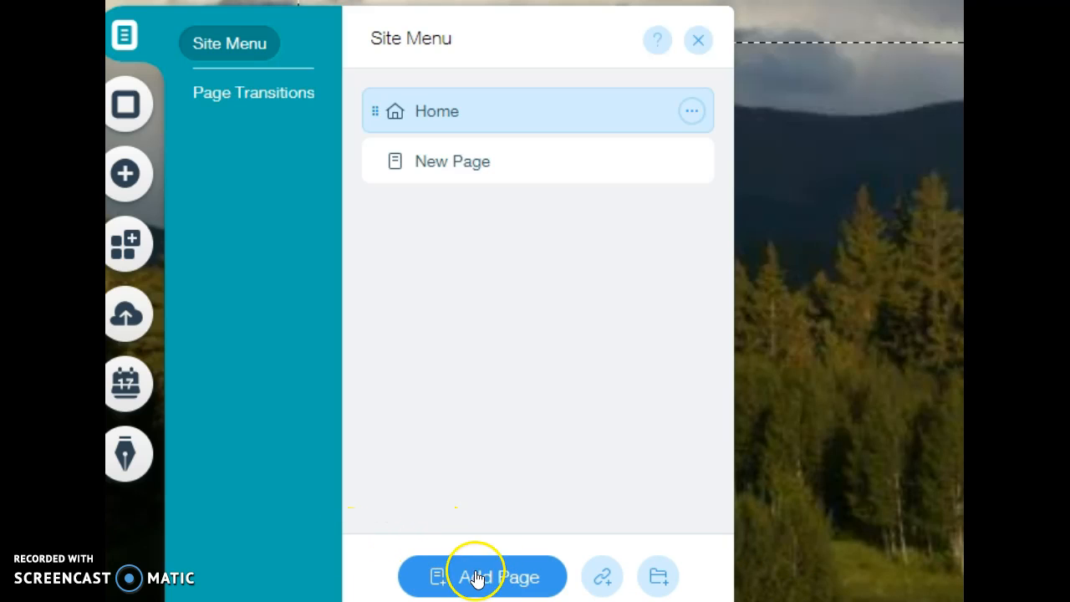
left_click(506, 172)
left_click(492, 164)
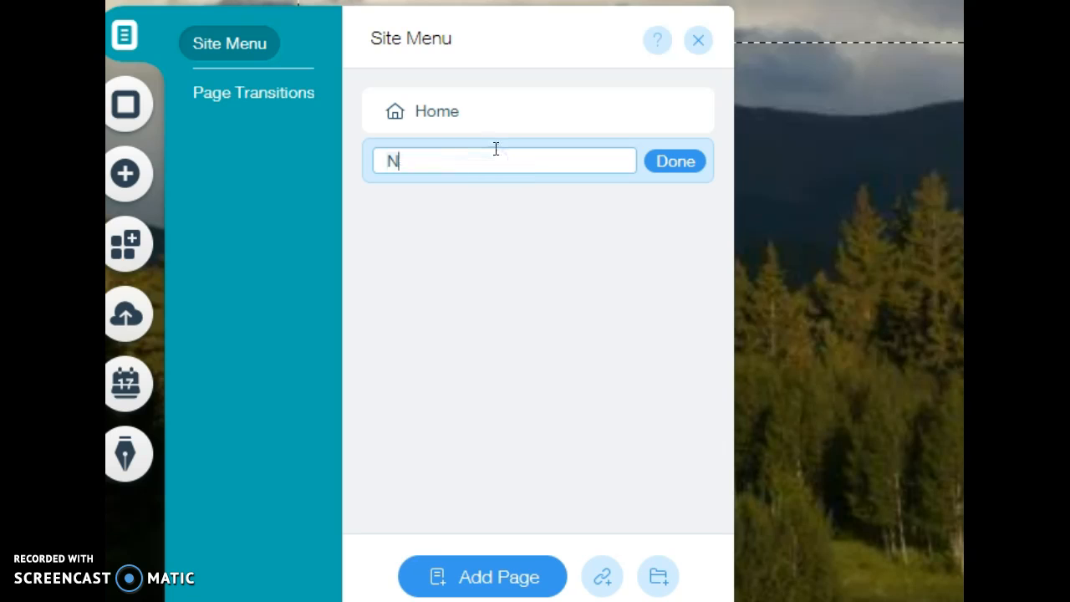
key("BackSpace")
type("A")
left_click(671, 162)
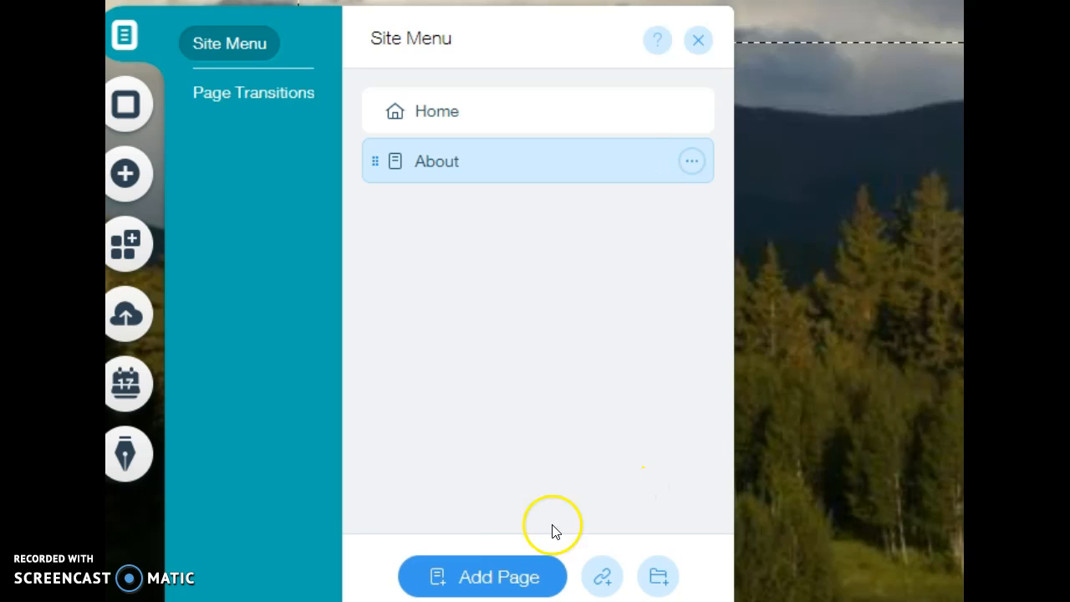
Add another page to the site menu below About and name it Standards
left_click(474, 571)
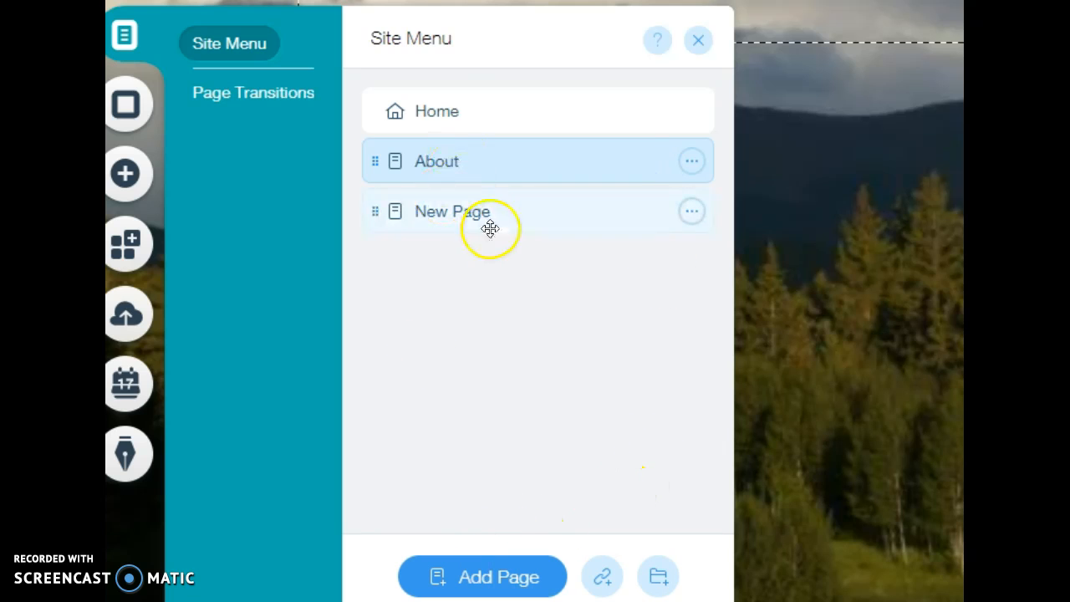
left_click(497, 222)
key("BackSpace")
key("BackSpace")
key("BackSpace")
key("BackSpace")
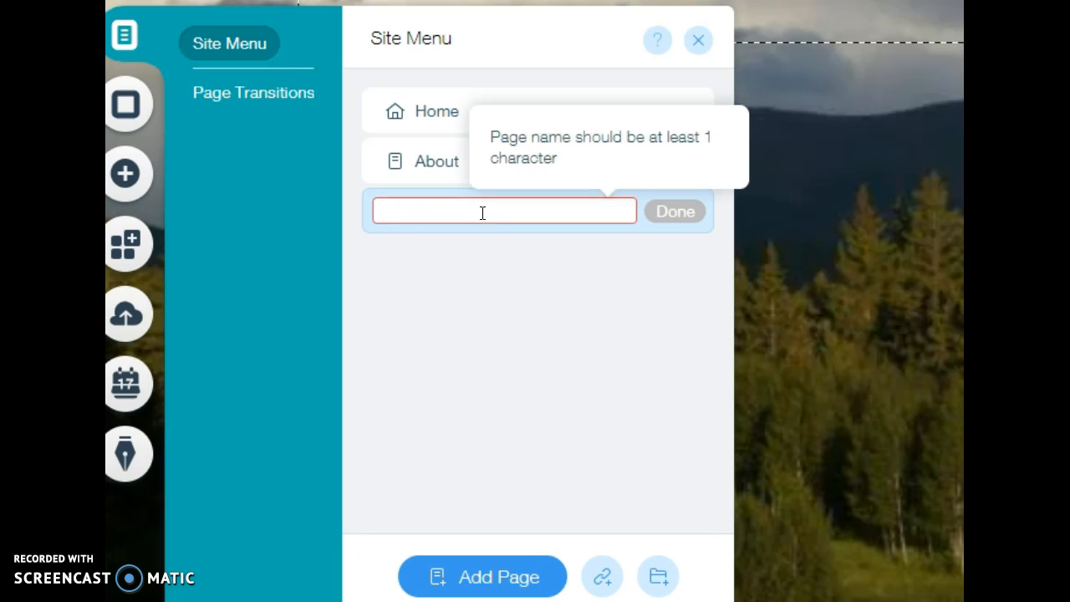
type("Standards")
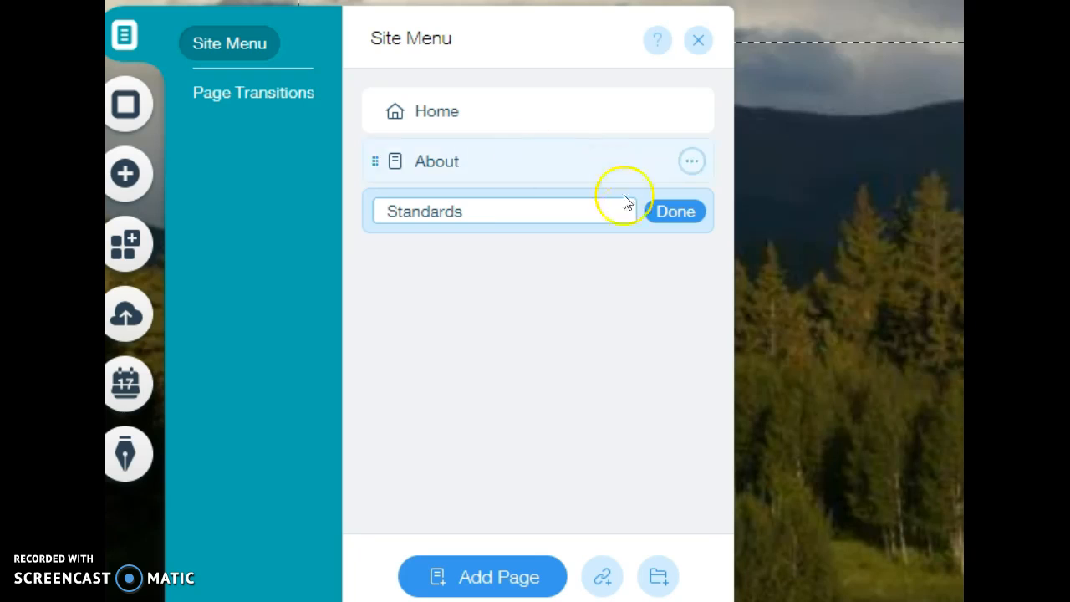
left_click(668, 211)
Add a page named Literature to the site menu below Standards
left_click(491, 590)
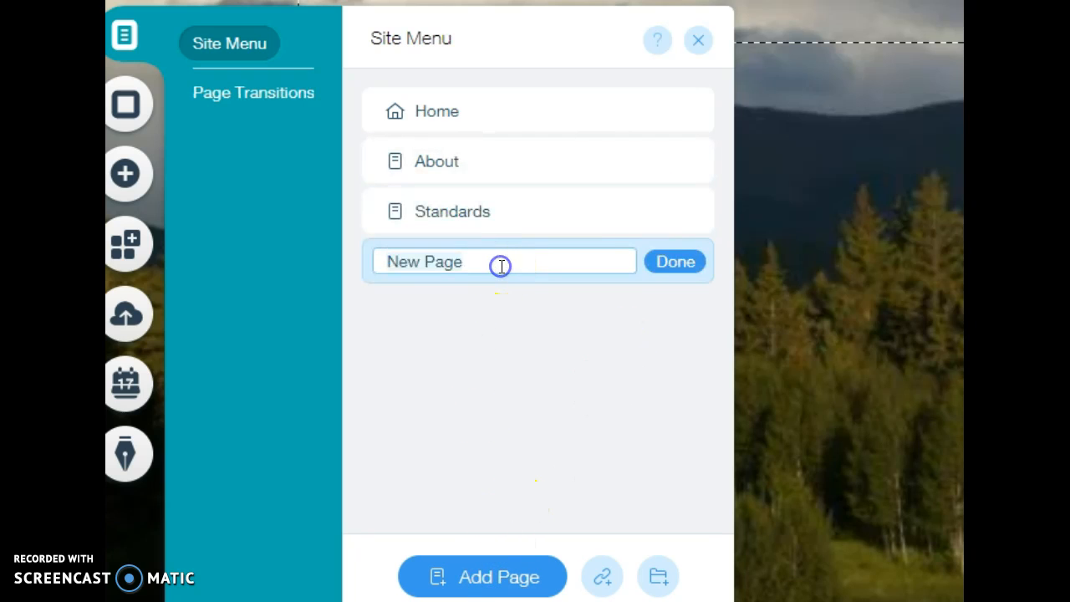
left_click(474, 265)
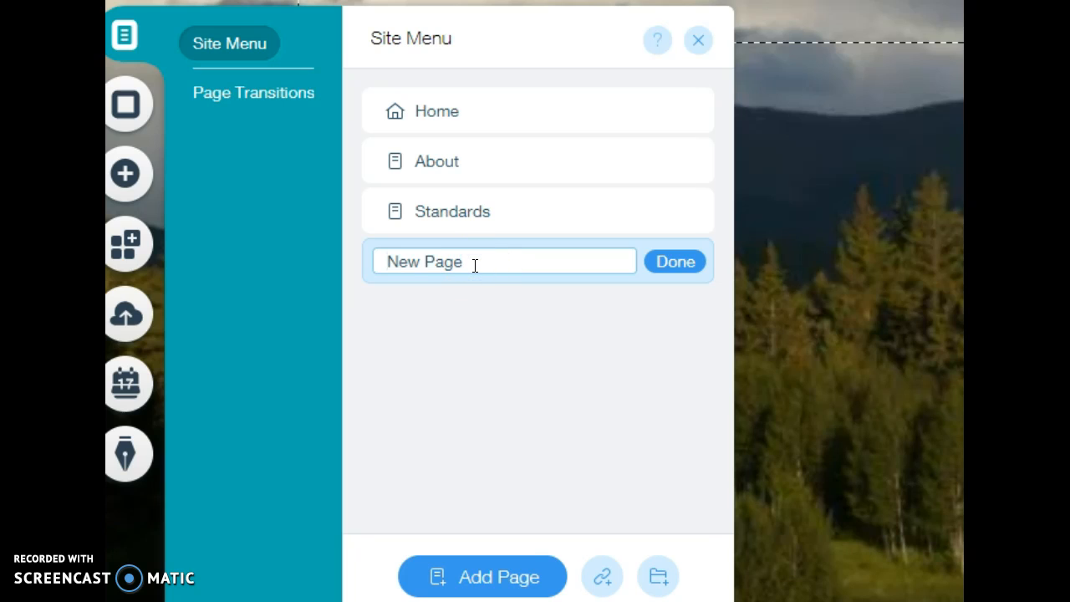
key("BackSpace")
key("BackSpace")
key("BackSpace")
key("BackSpace")
key("BackSpace")
type("Literature")
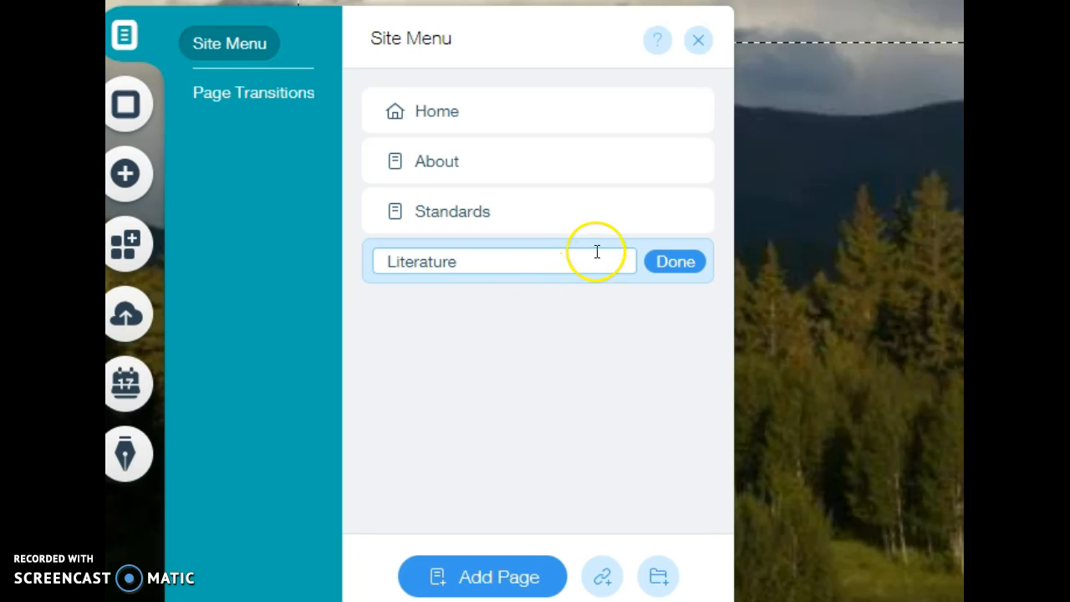
left_click(677, 266)
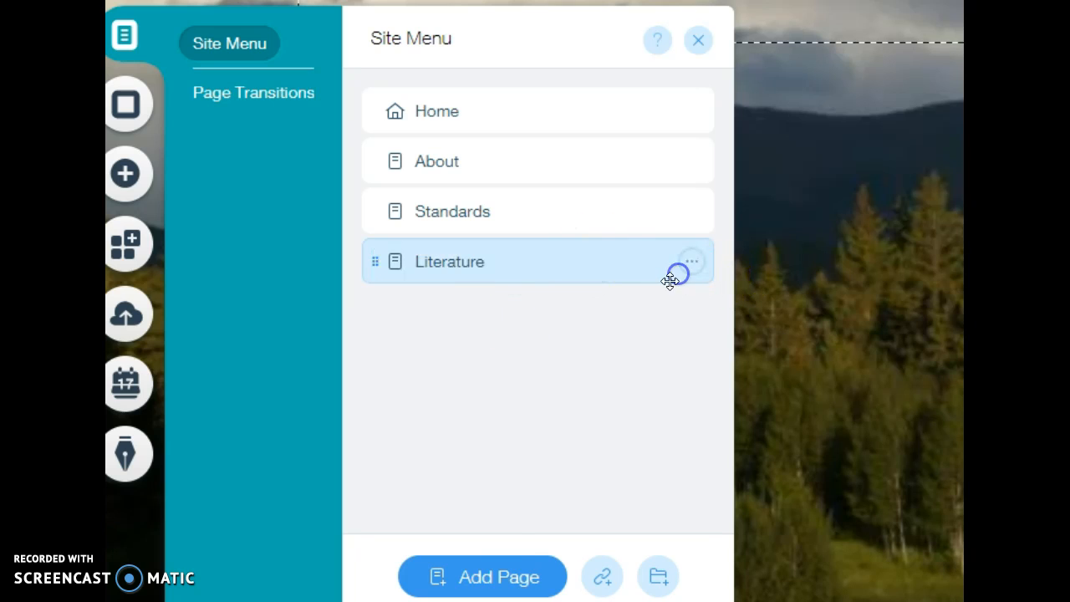
Add a page named Best Work to the site menu below Literature
left_click(499, 573)
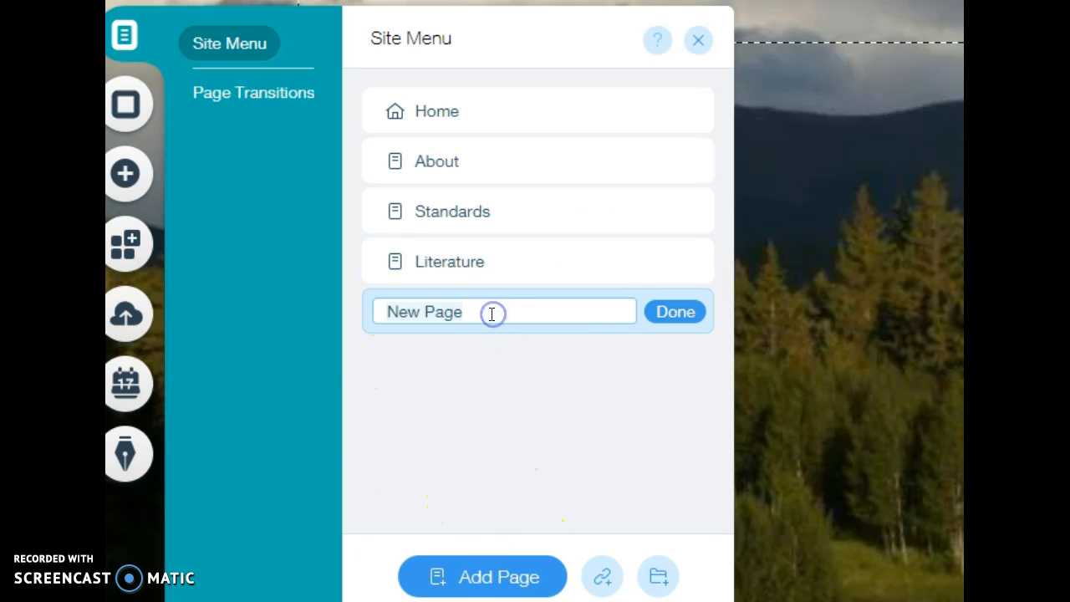
key("BackSpace")
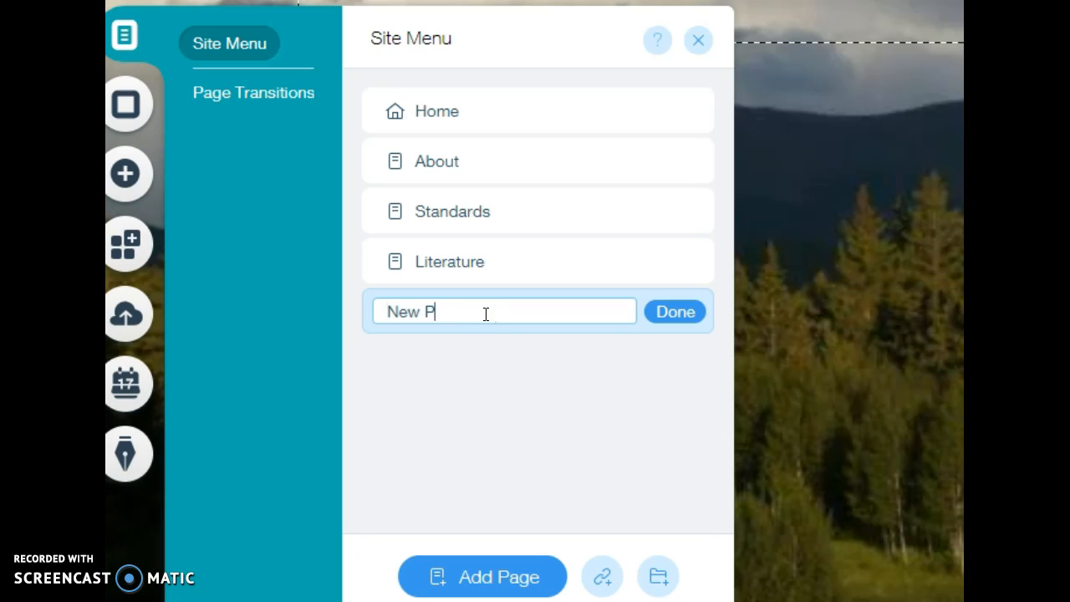
key("BackSpace")
key("BackSpace")
type("Best Work")
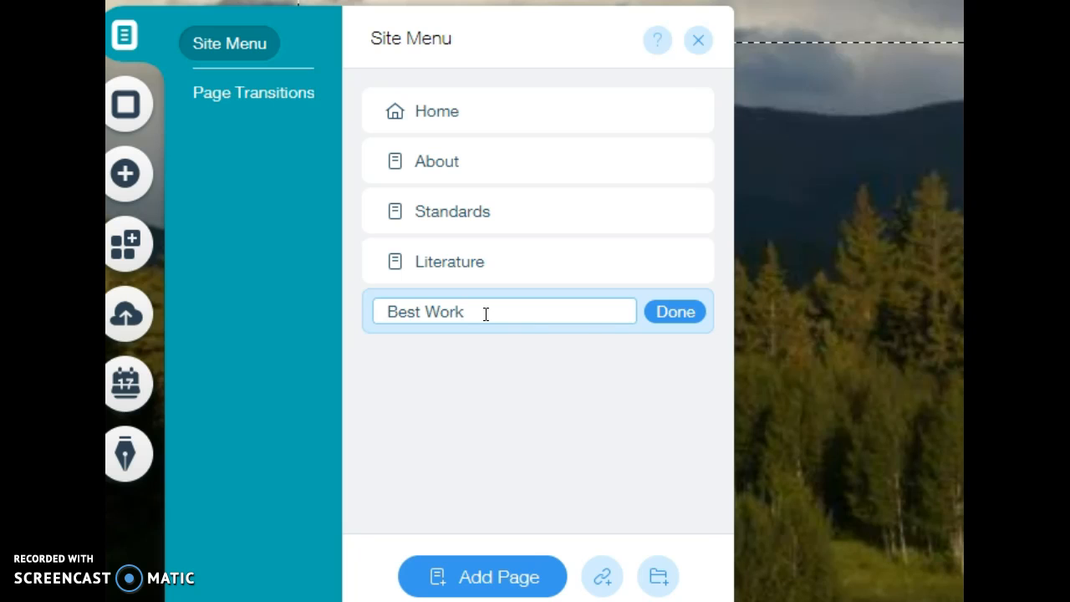
left_click(673, 316)
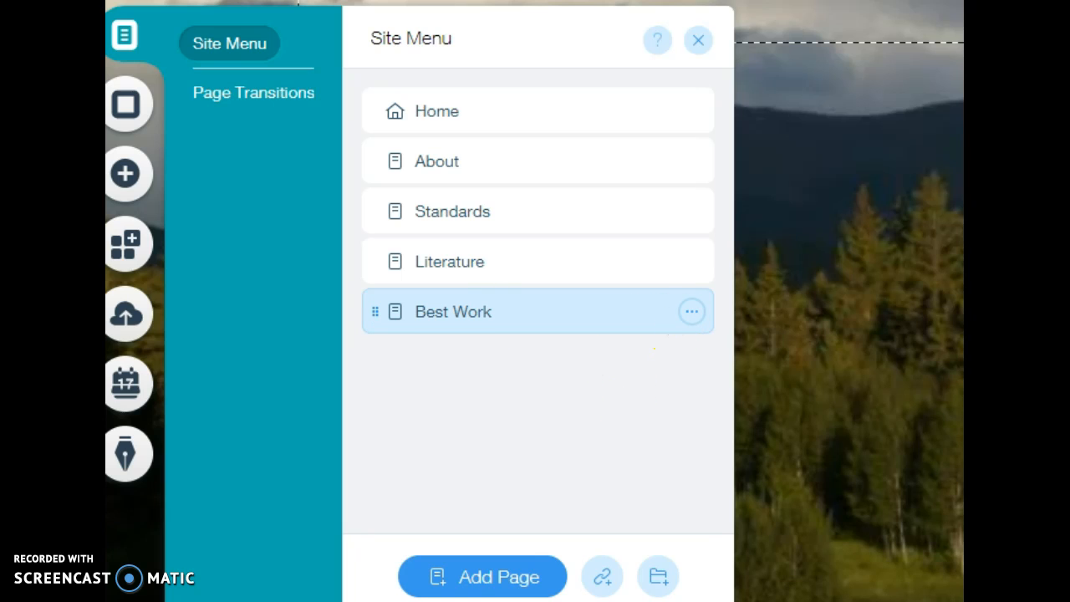
Add a page named Contact to the site menu below Best Work
left_click(485, 566)
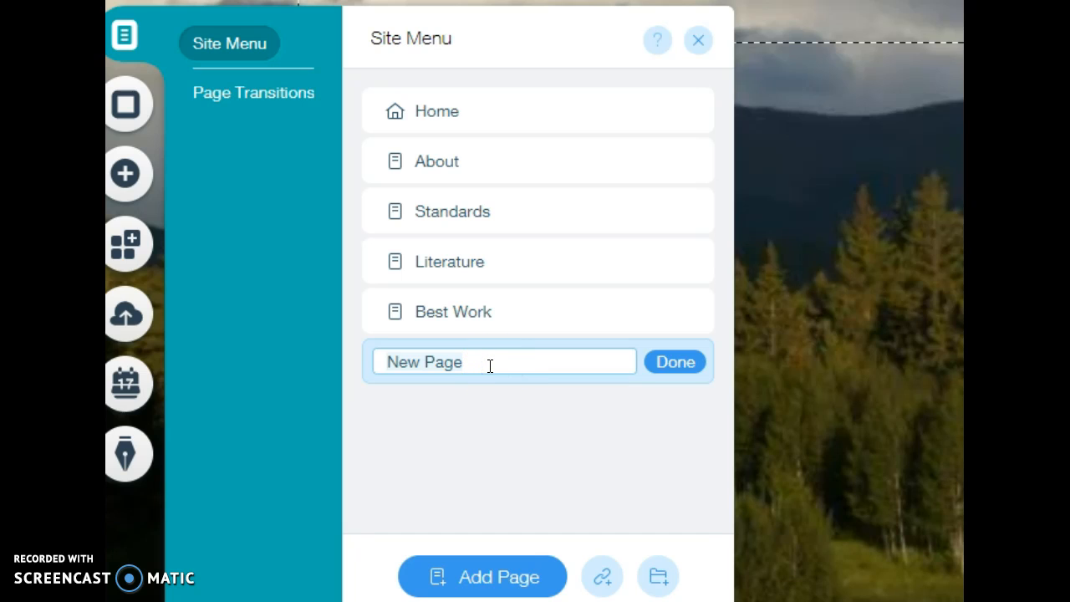
left_click(476, 356)
left_click(464, 368)
key("BackSpace")
key("BackSpace")
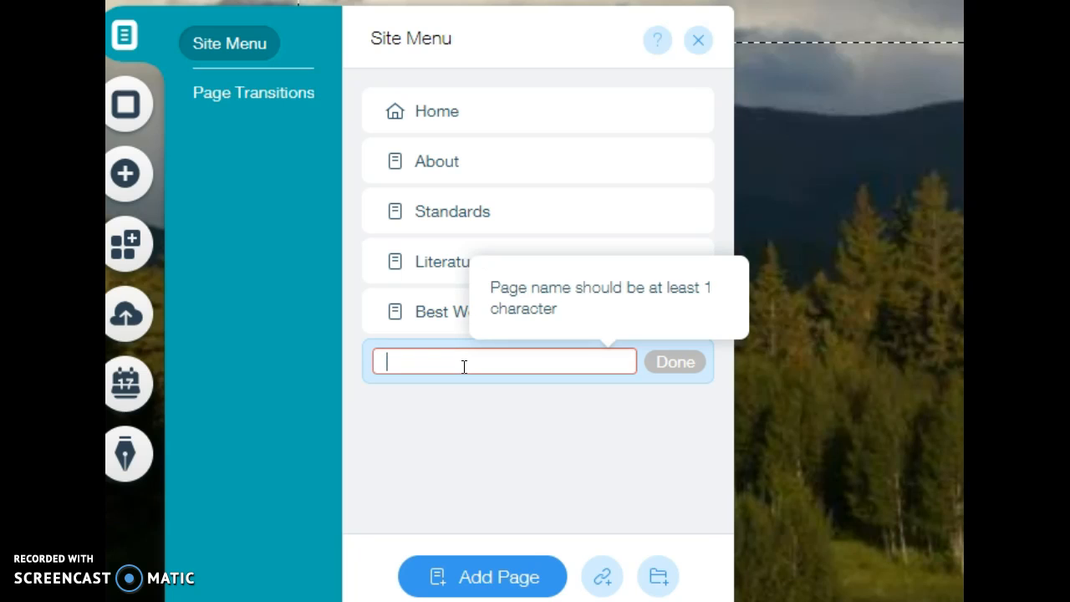
type("Contact")
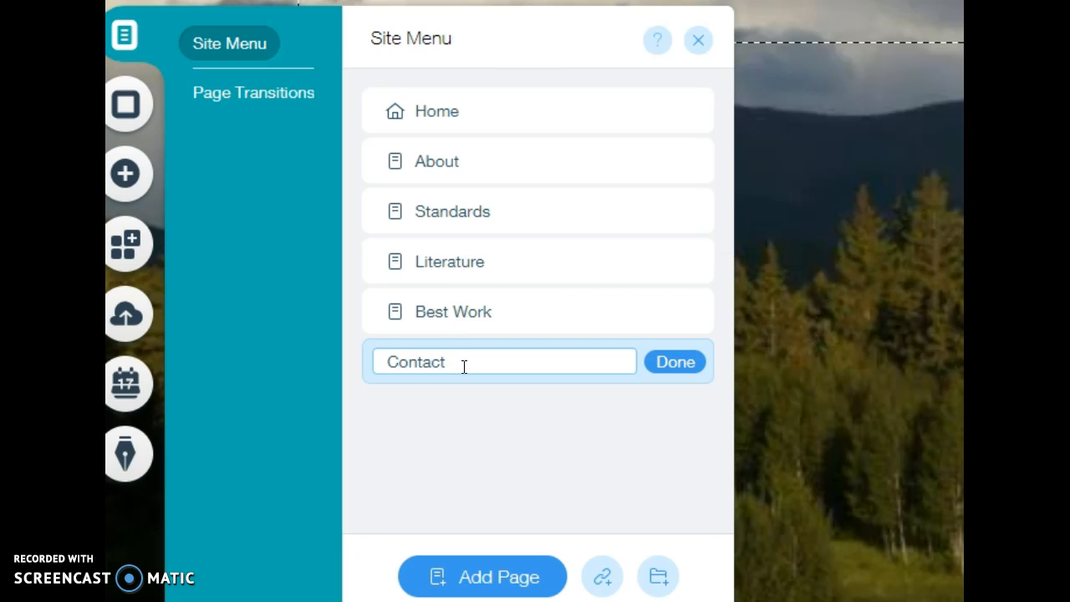
left_click(677, 366)
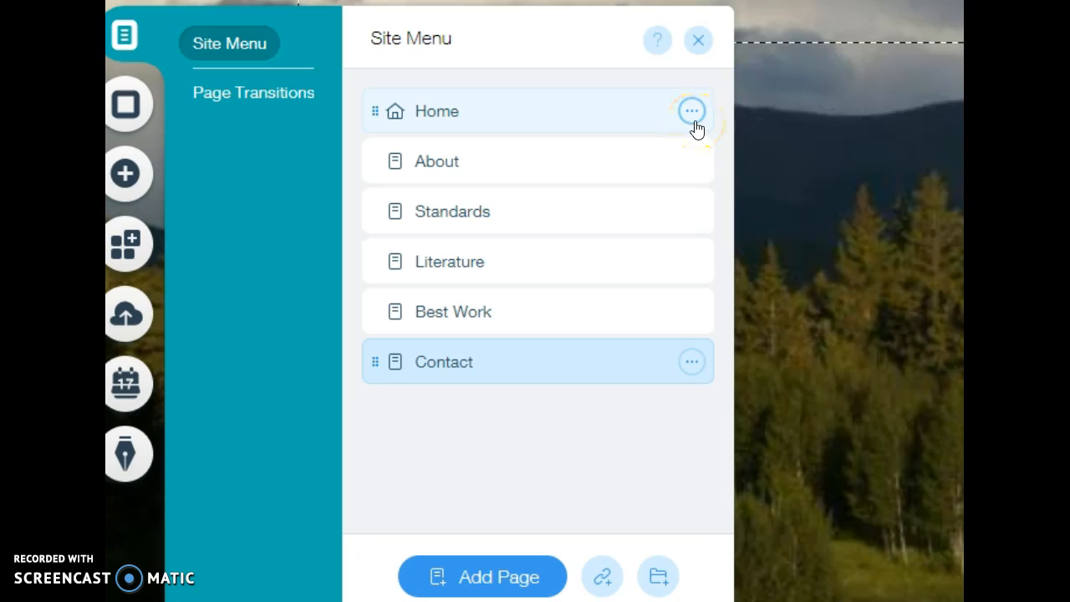
Delete the Home page from the site and close the site menu
left_click(693, 114)
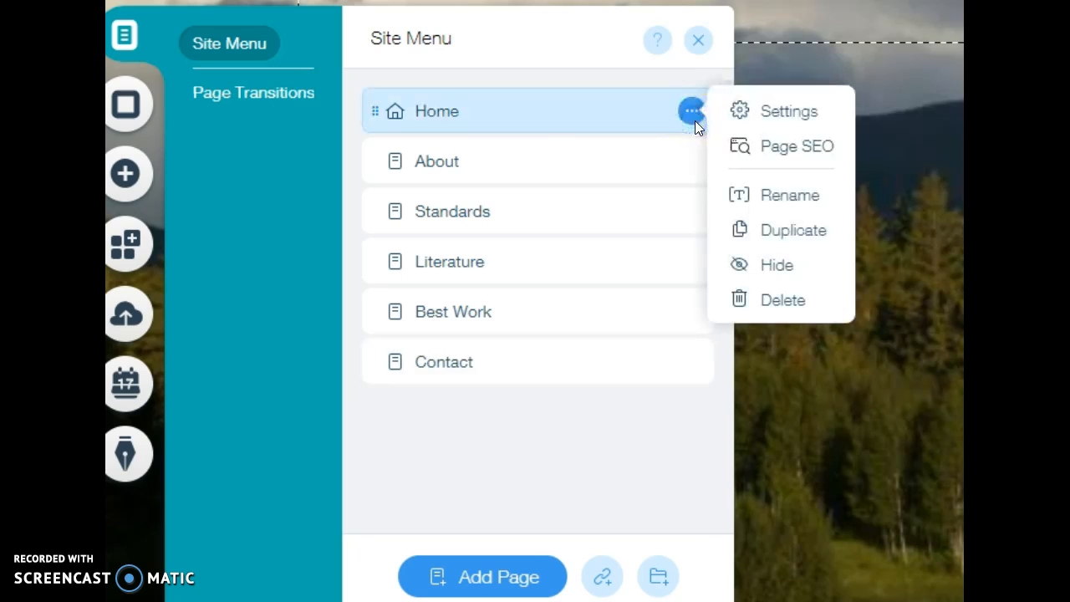
left_click(790, 307)
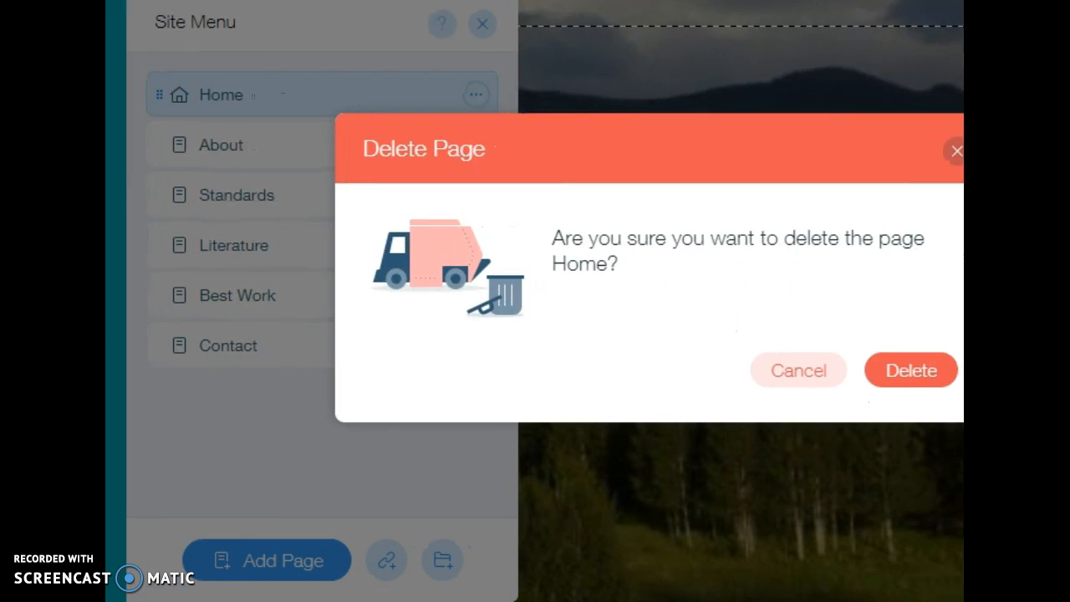
left_click(897, 366)
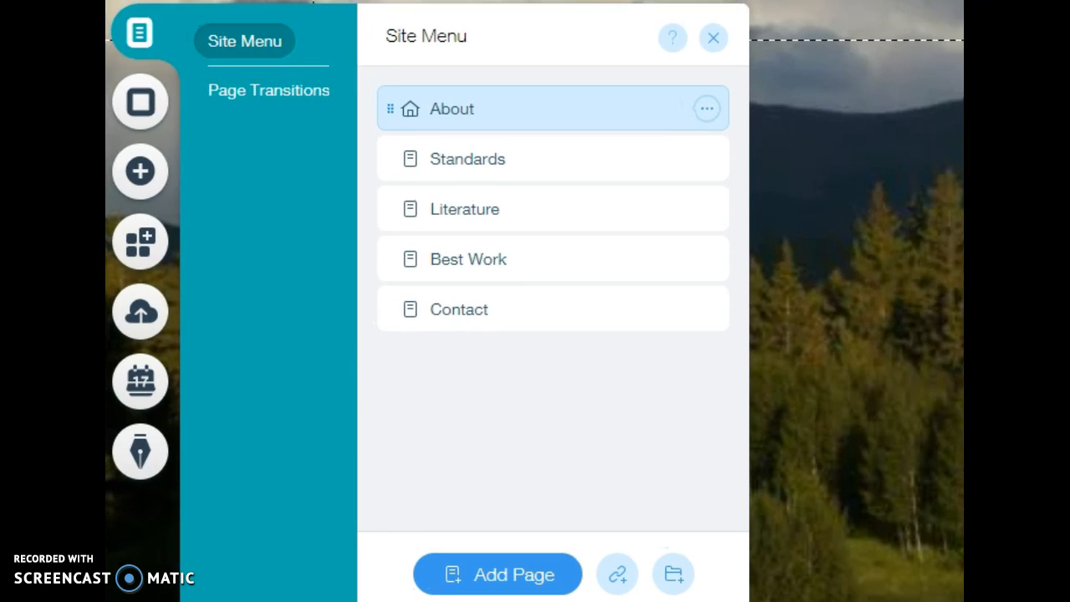
left_click(896, 322)
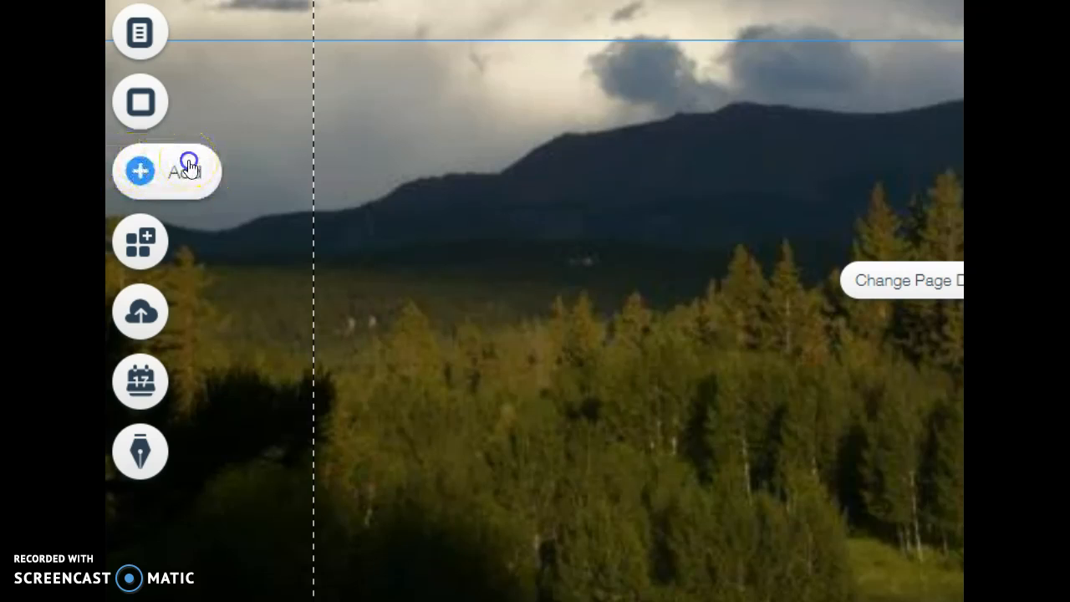
Add the yellow "Find out More" text button and move it to the upper-left corner of the page content area
left_click(186, 173)
left_click(168, 178)
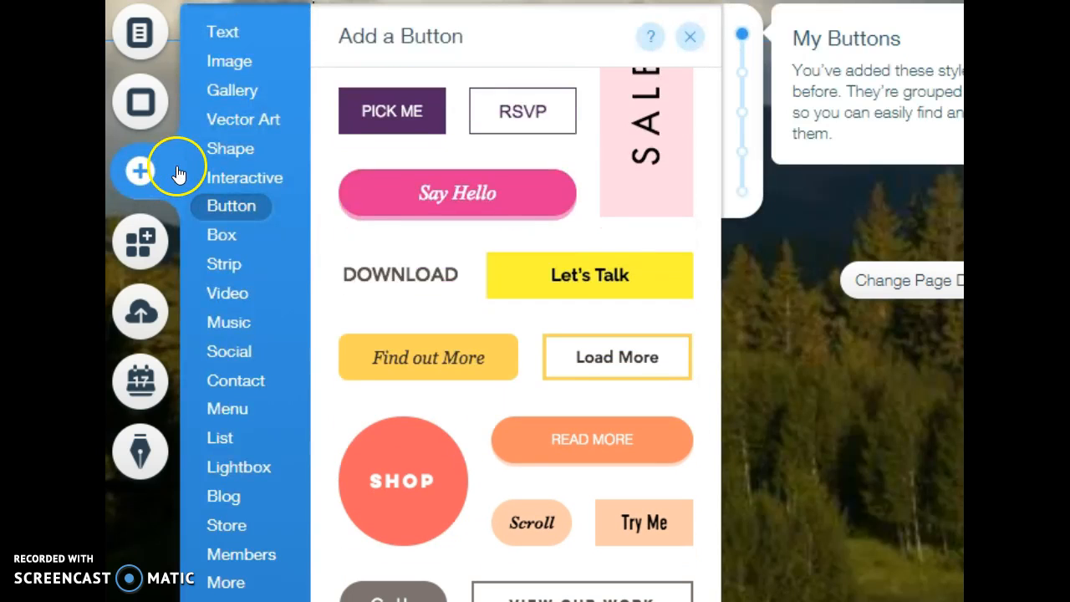
left_click(239, 210)
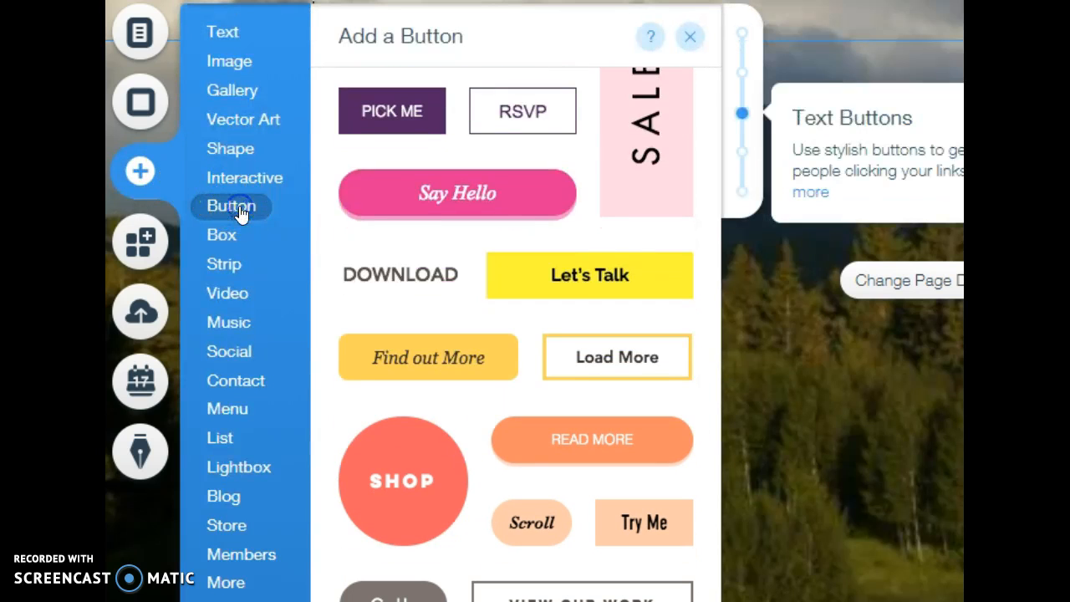
left_click(416, 375)
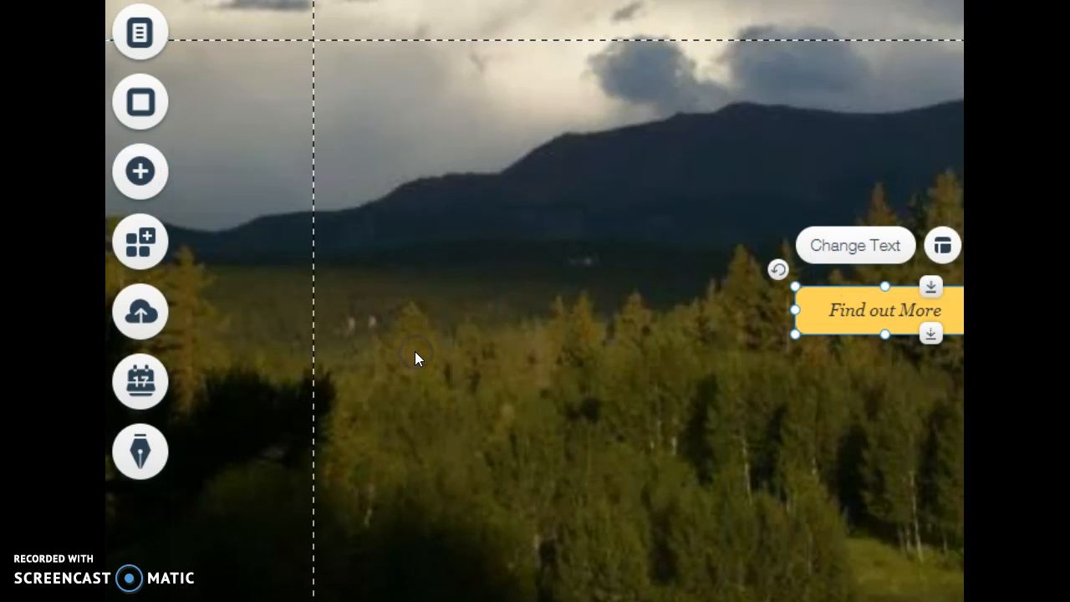
left_click_drag(826, 292, 364, 62)
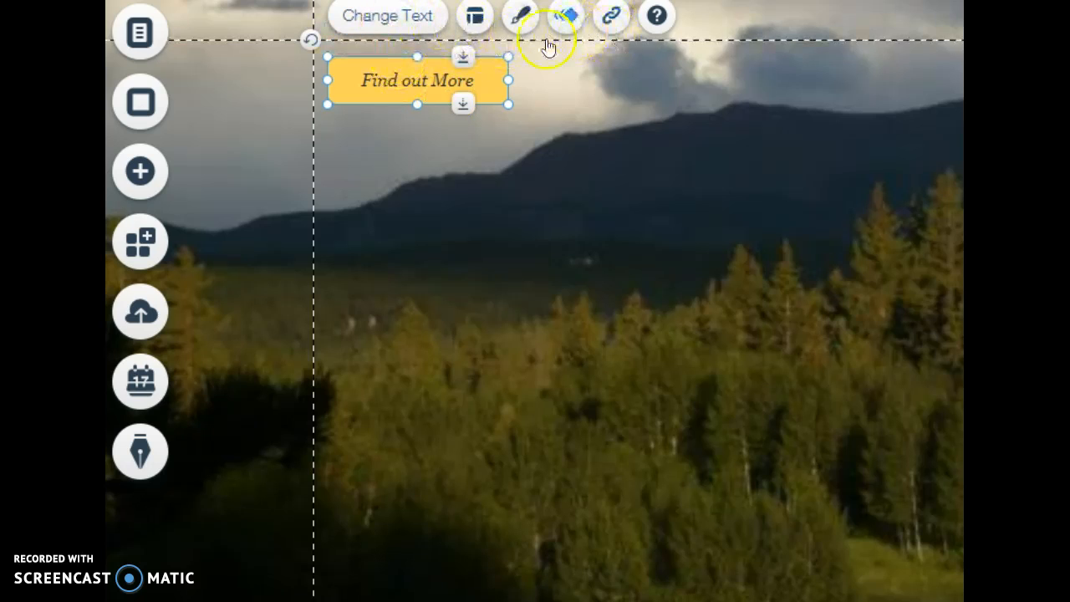
Link the yellow button to the Standards page of the site
left_click(611, 23)
left_click(611, 55)
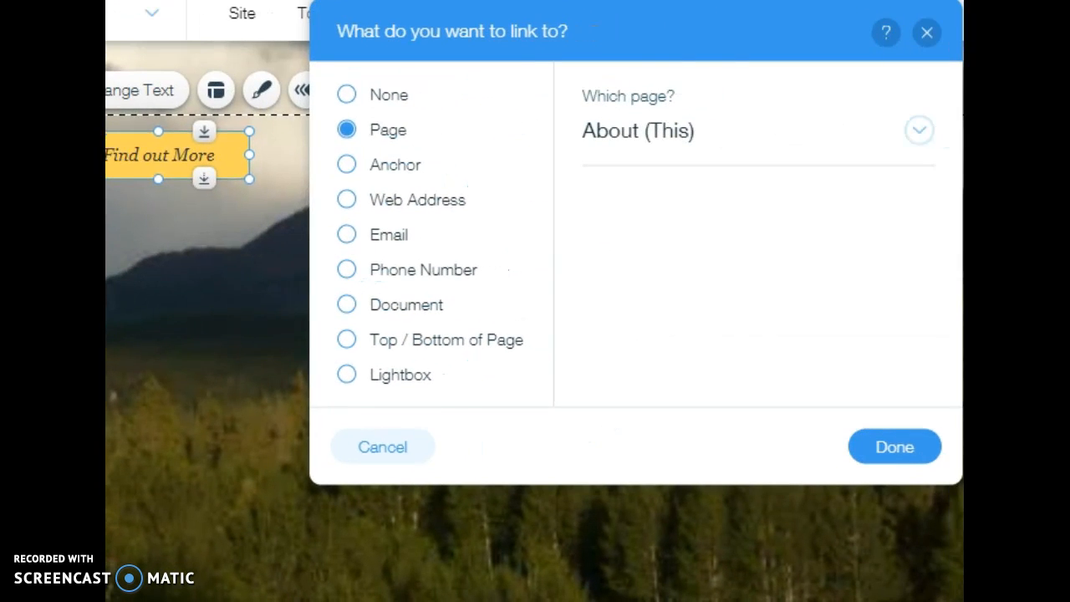
left_click(918, 131)
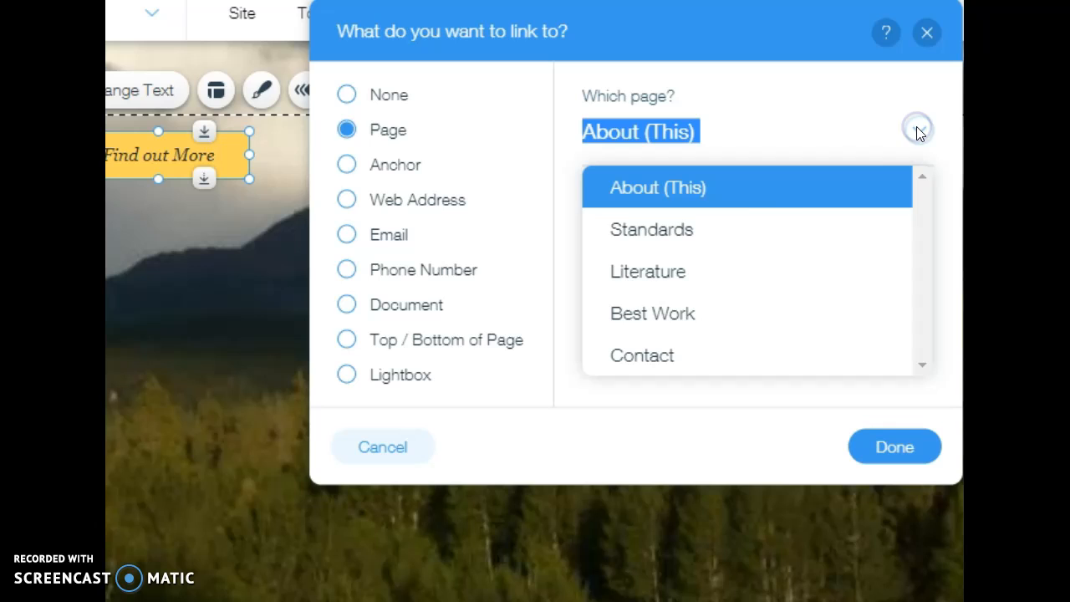
left_click(688, 232)
left_click(688, 232)
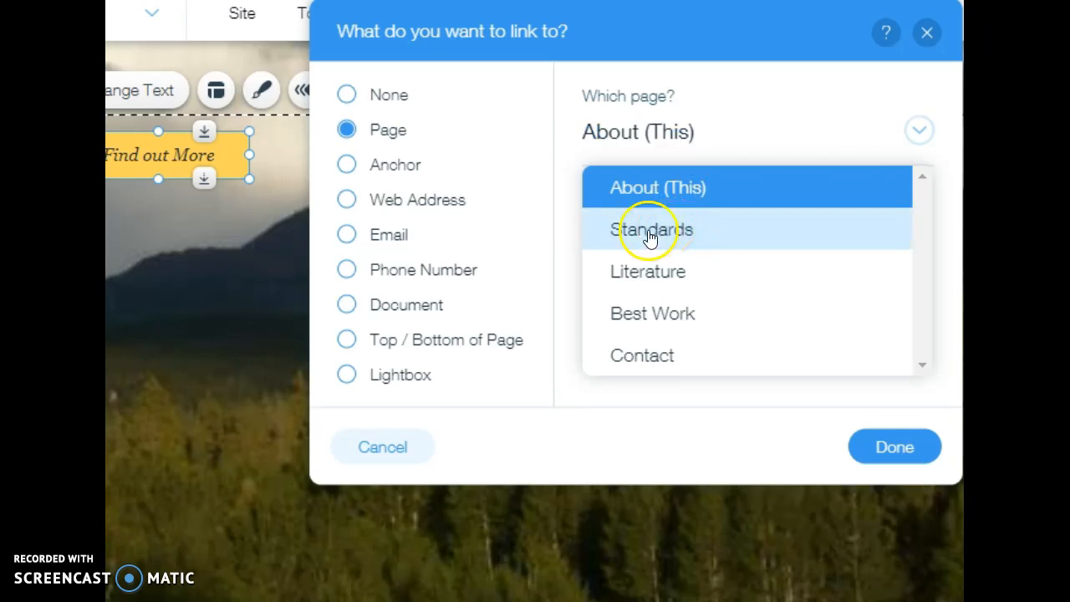
left_click(917, 441)
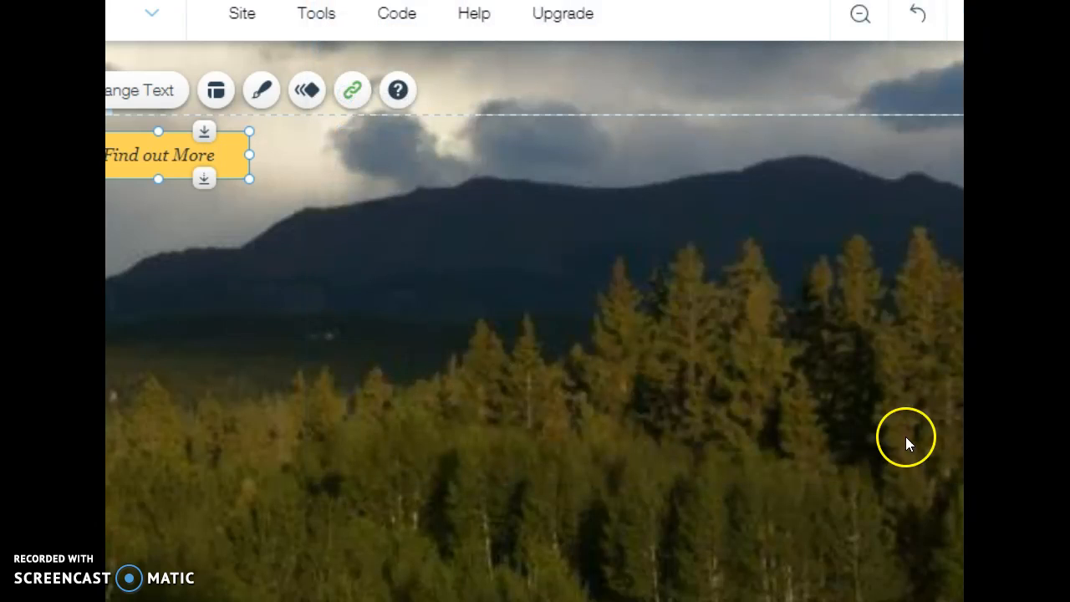
Change the yellow button's text to "Standards" and move the button slightly down and to the right to make room above it
left_click(147, 89)
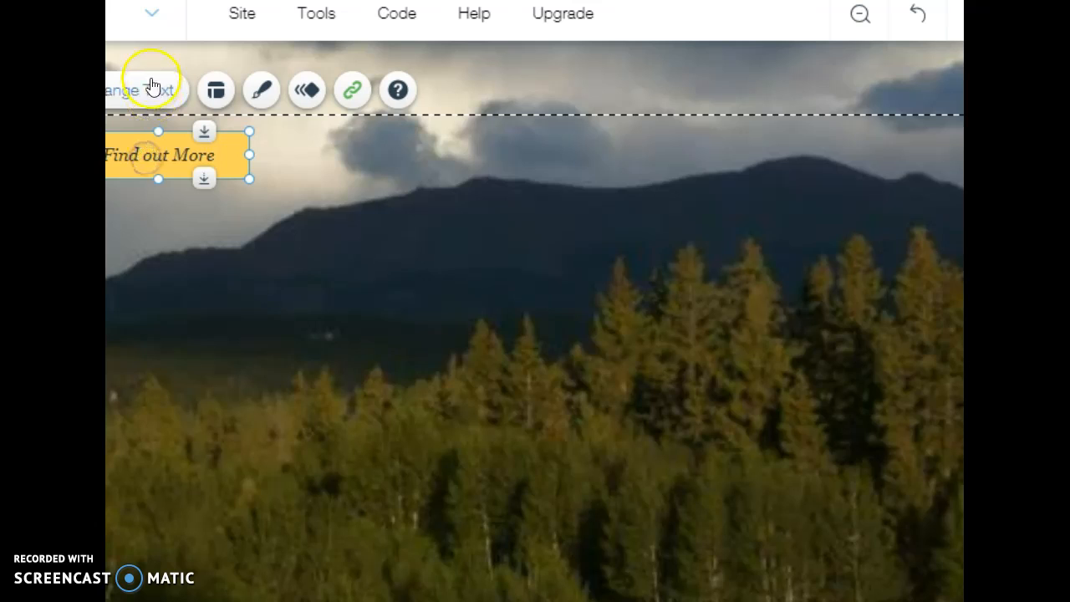
left_click_drag(433, 259, 378, 235)
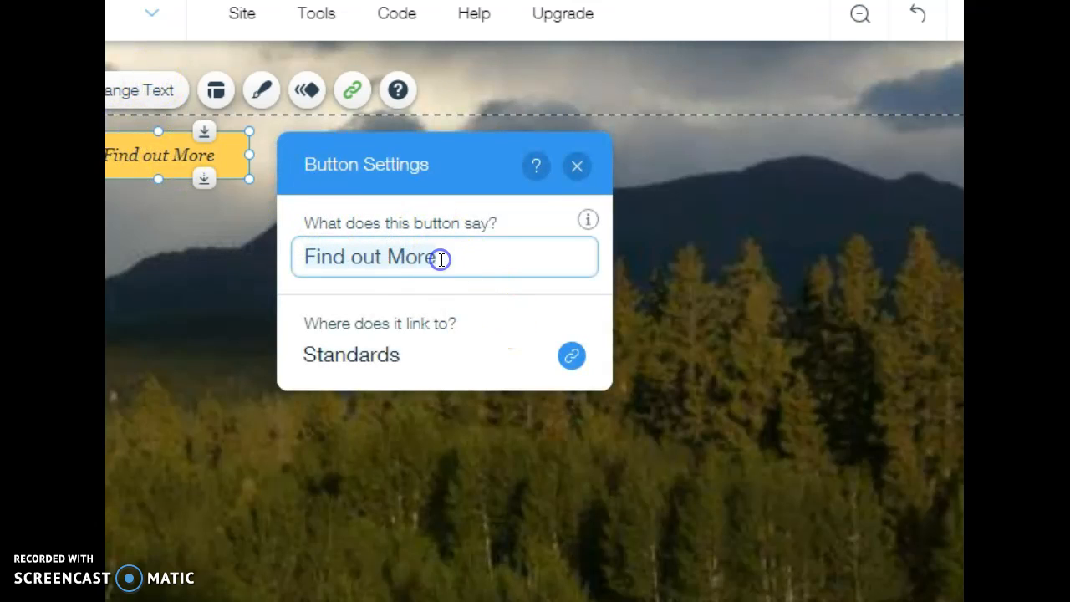
left_click(443, 259)
key("BackSpace")
key("BackSpace")
key("BackSpace")
key("BackSpace")
key("BackSpace")
key("BackSpace")
key("BackSpace")
key("BackSpace")
key("BackSpace")
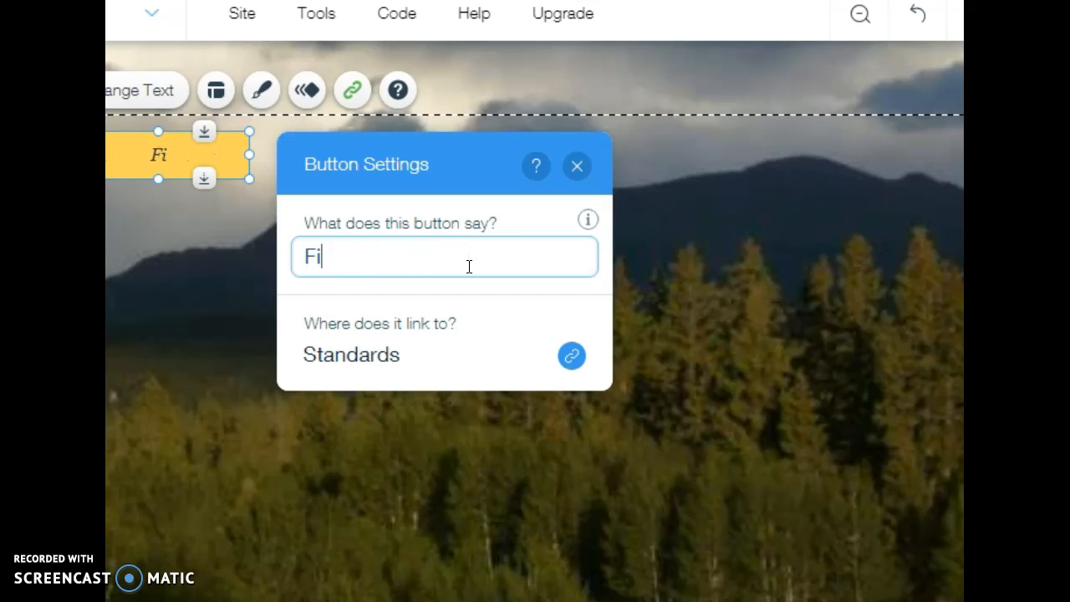
key("BackSpace")
type("Standards")
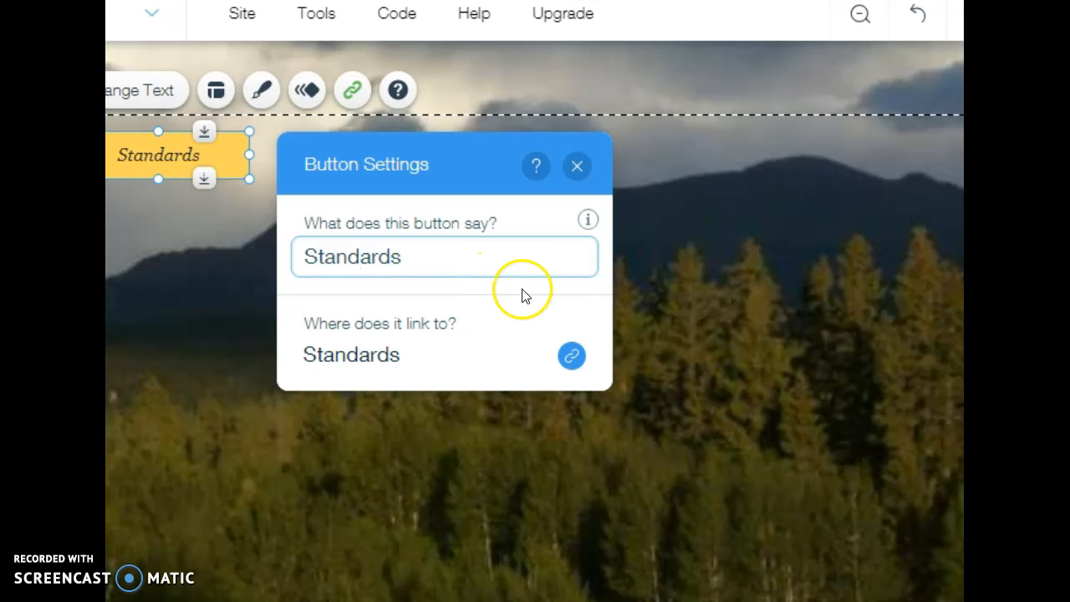
left_click(549, 494)
left_click_drag(137, 156, 179, 197)
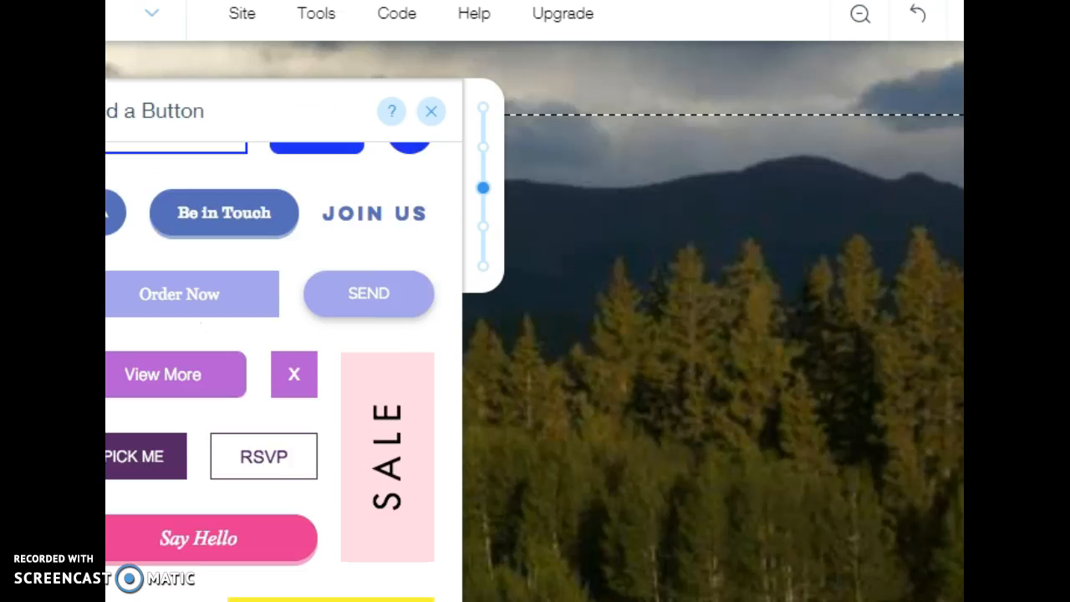
Add two more yellow "Find out More" buttons and place one directly above the Standards button, aligned with it
left_click(183, 432)
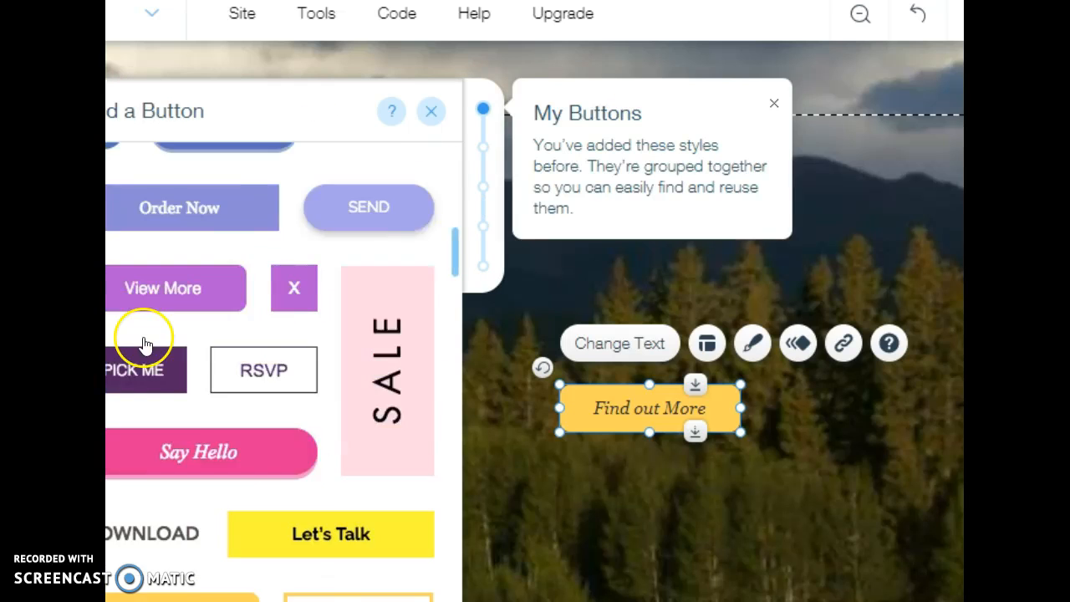
scroll(143, 337, "down", 2)
left_click(198, 440)
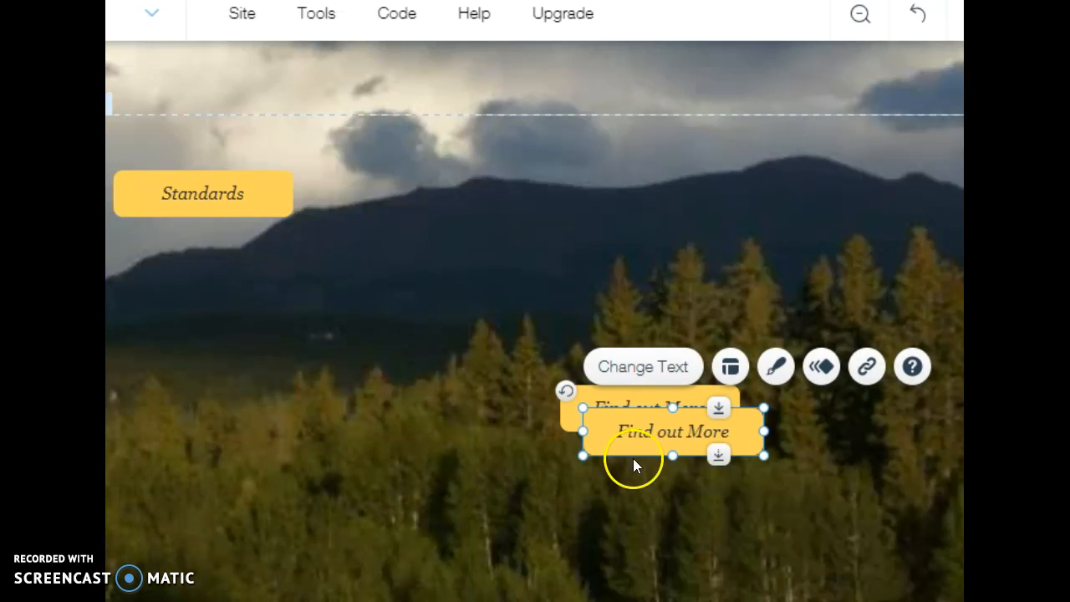
left_click_drag(632, 451, 165, 159)
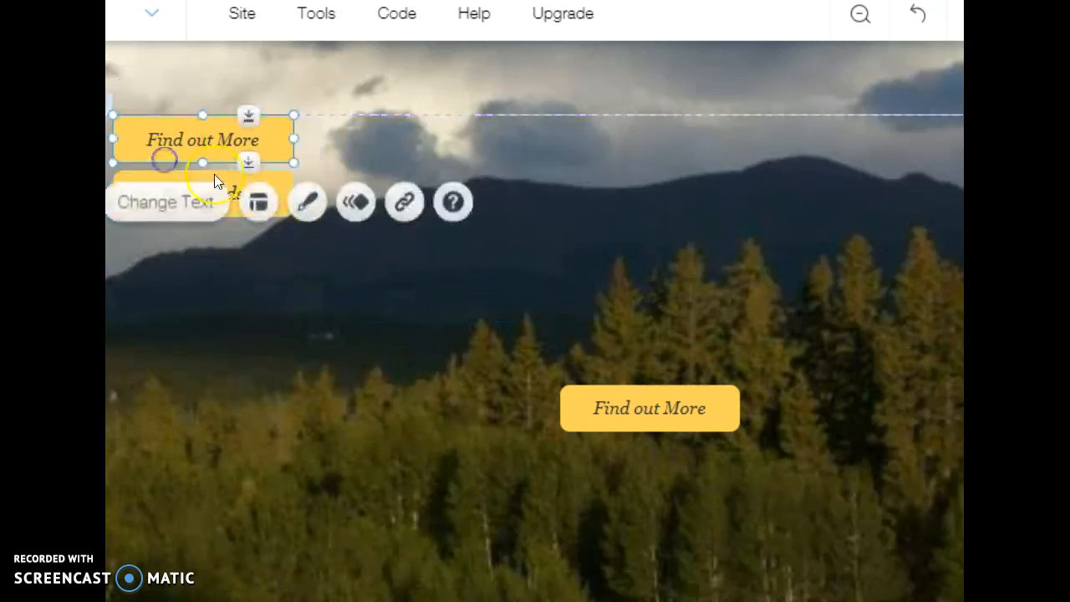
Link the "Find out More" button above the Standards button to the About page
left_click(393, 202)
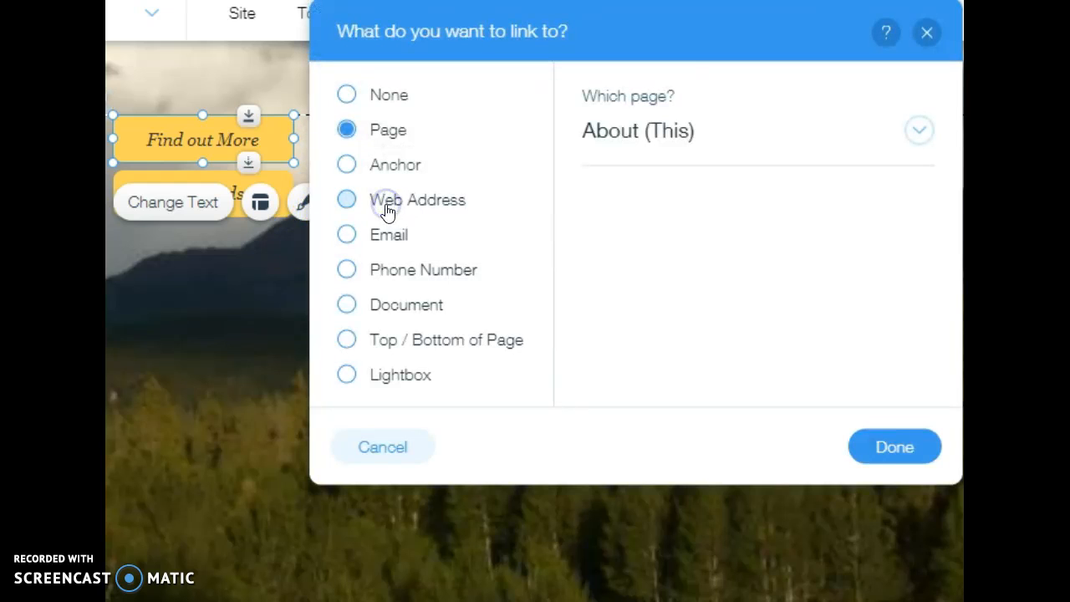
left_click(616, 129)
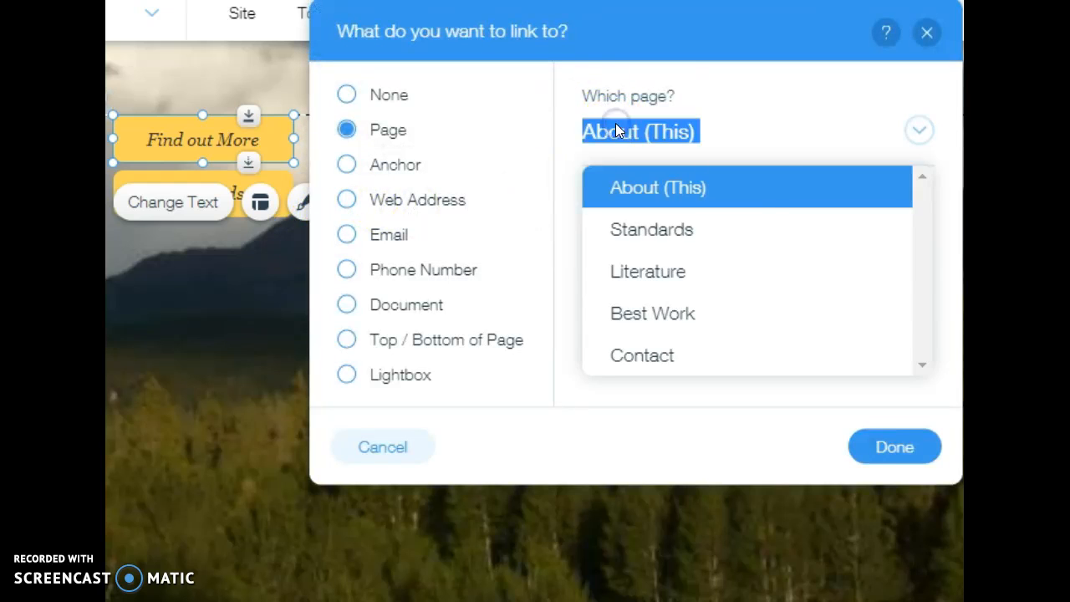
left_click(896, 446)
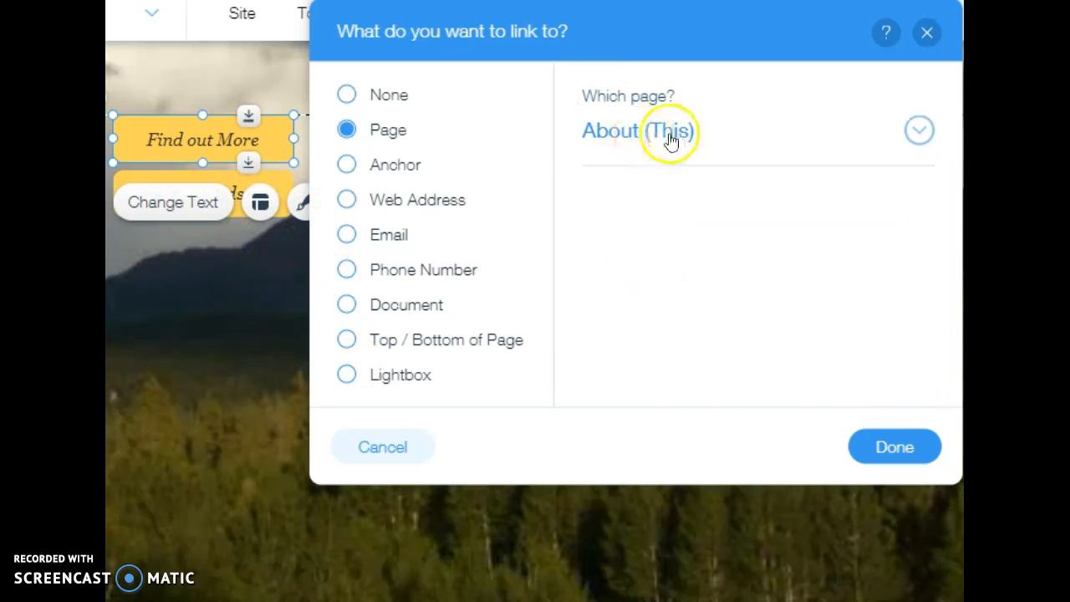
left_click(898, 448)
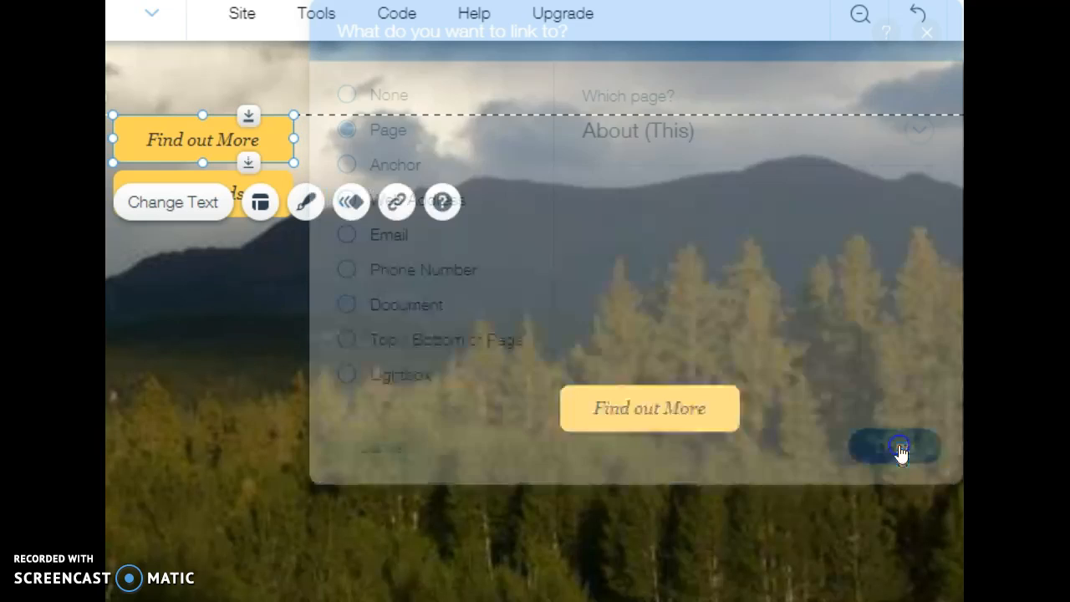
Change the text of the button above Standards to "About" and close its settings
left_click(205, 211)
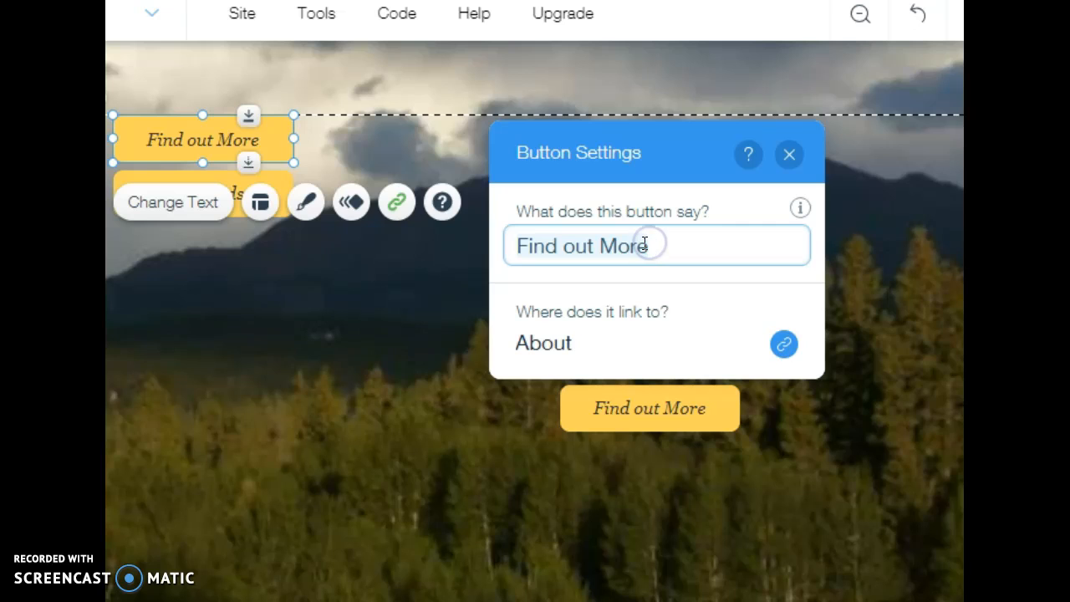
key("BackSpace")
key("BackSpace")
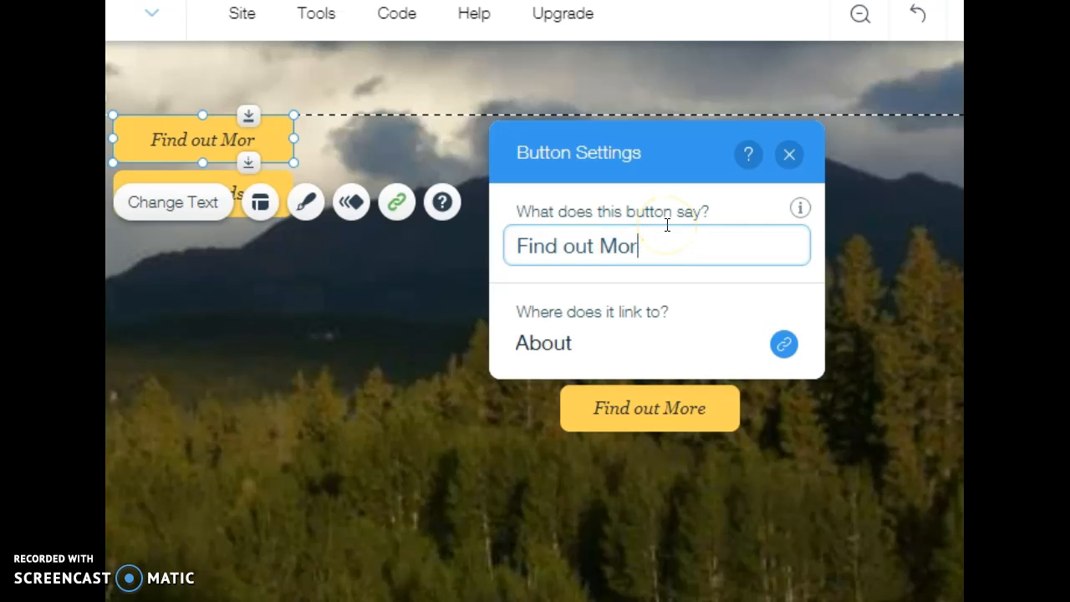
key("BackSpace")
key("BackSpace")
key("BackSpace")
key("BackSpace")
key("BackSpace")
key("BackSpace")
key("BackSpace")
key("BackSpace")
key("BackSpace")
key("BackSpace")
key("BackSpace")
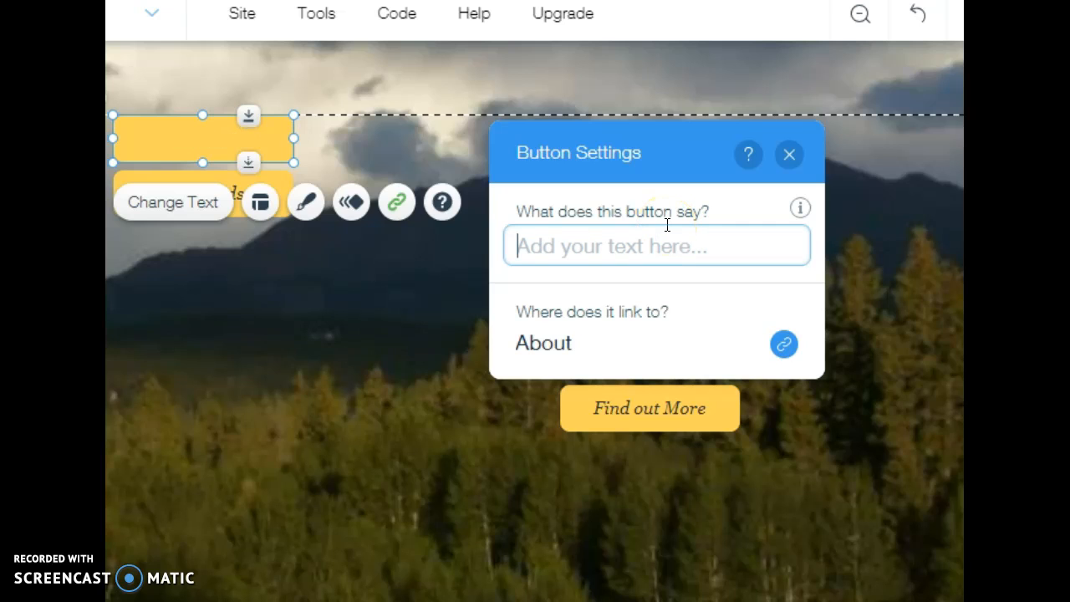
type("About")
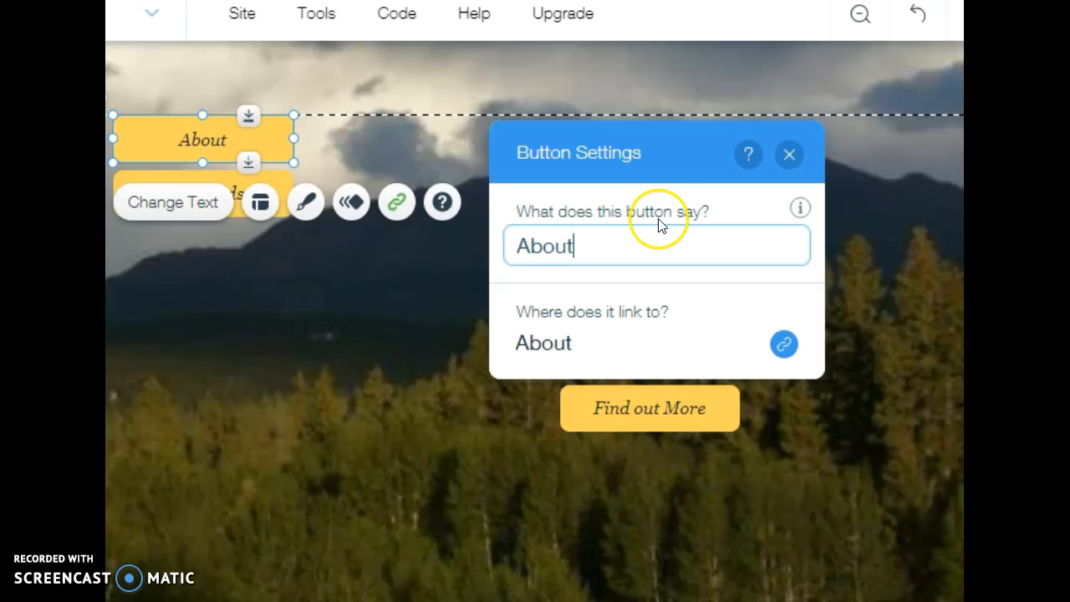
left_click(849, 398)
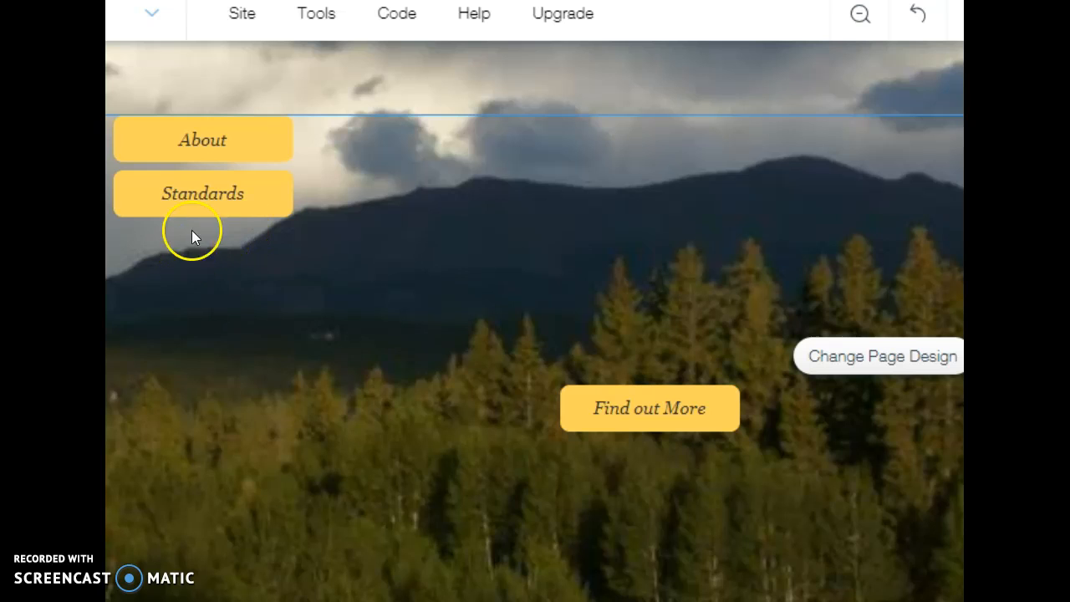
Move the remaining "Find out More" button up and to the left, closer to the About and Standards buttons
left_click_drag(683, 410, 494, 303)
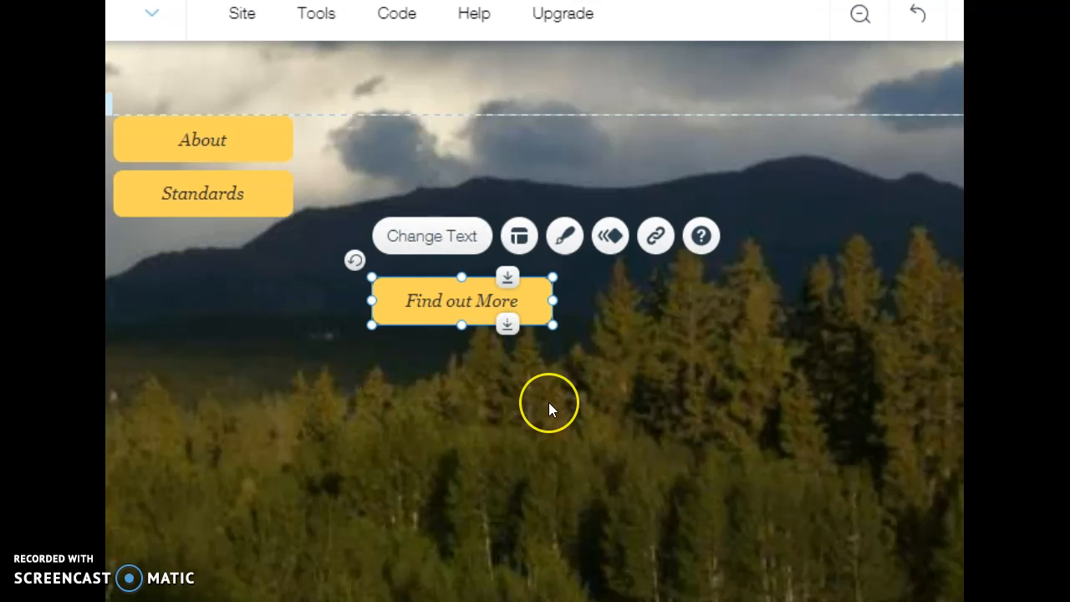